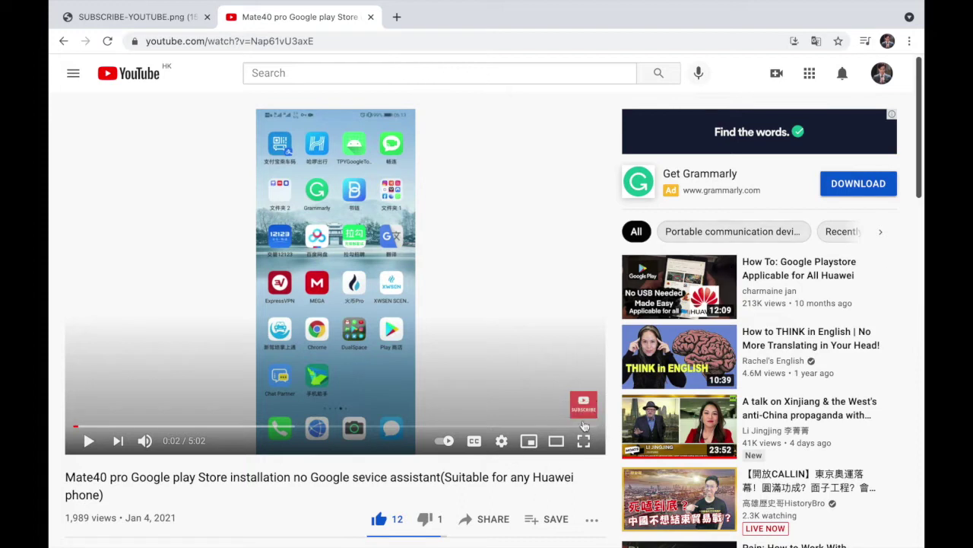
Open the account menu from the profile avatar on the Mate40 video page.
{"action": "left_click", "coordinate": [880, 78]}
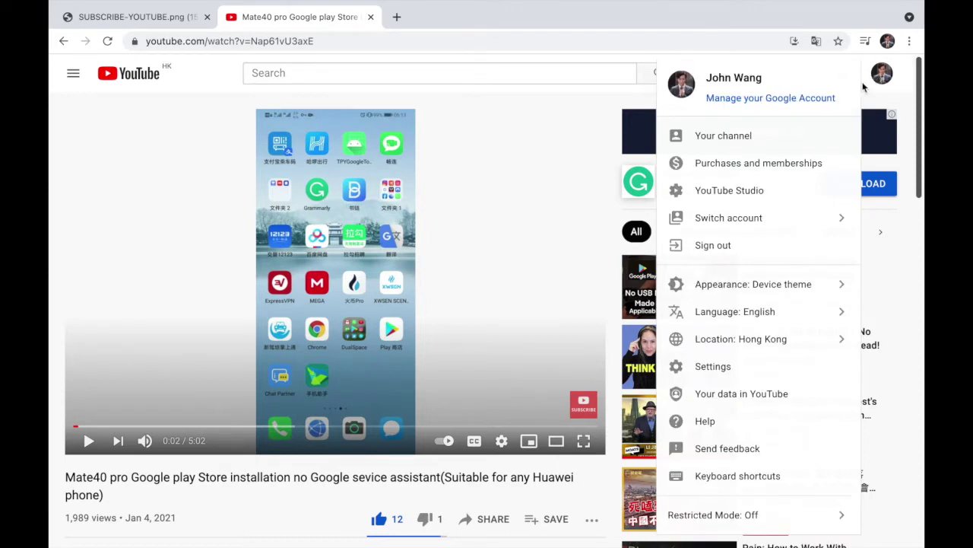
Go to your own channel and reach Channel customization's Layout settings.
{"action": "left_click", "coordinate": [741, 139]}
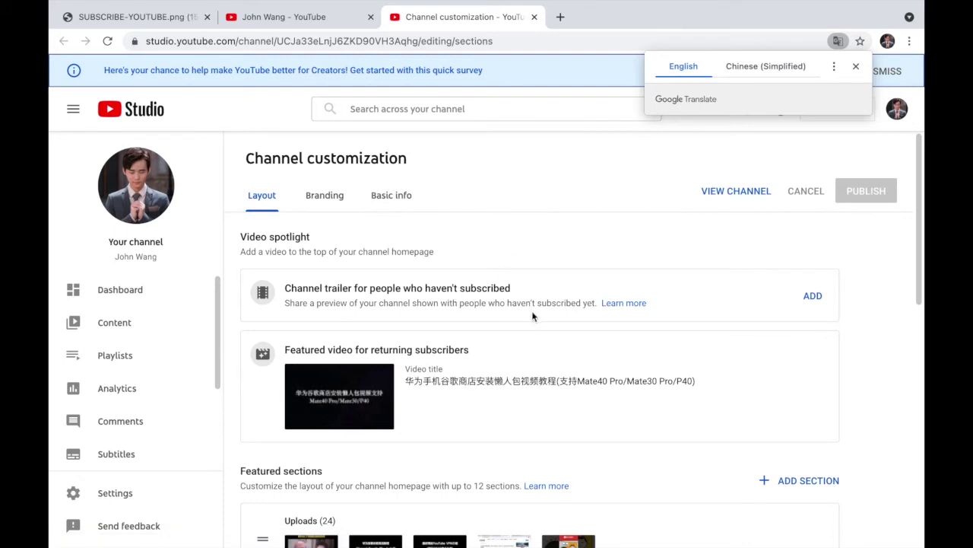
{"action": "scroll", "coordinate": [532, 315], "scroll_direction": "down", "scroll_amount": 2}
Dismiss the translation offer and remove the current video watermark under Branding, noting the 150 x 150 size.
{"action": "left_click", "coordinate": [856, 67]}
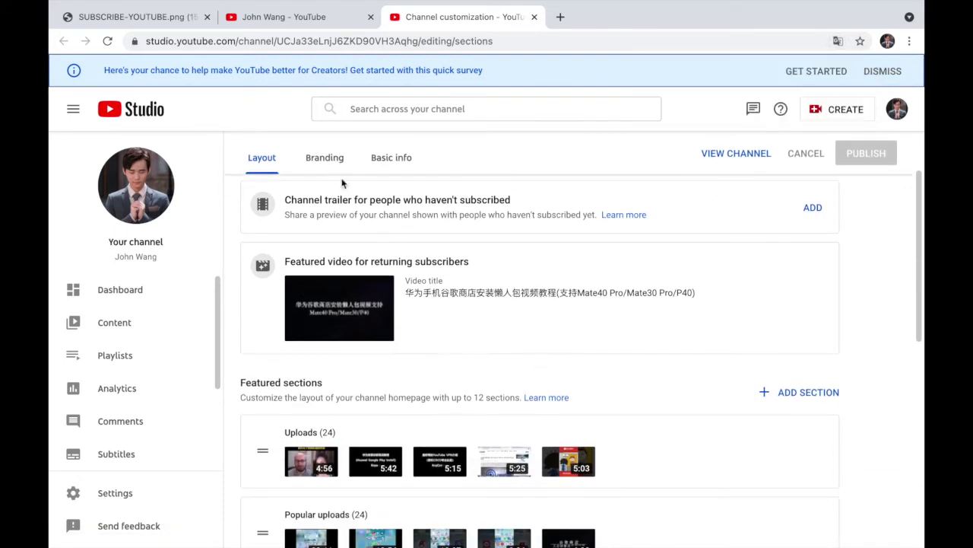
{"action": "scroll", "coordinate": [346, 192], "scroll_direction": "up", "scroll_amount": 1}
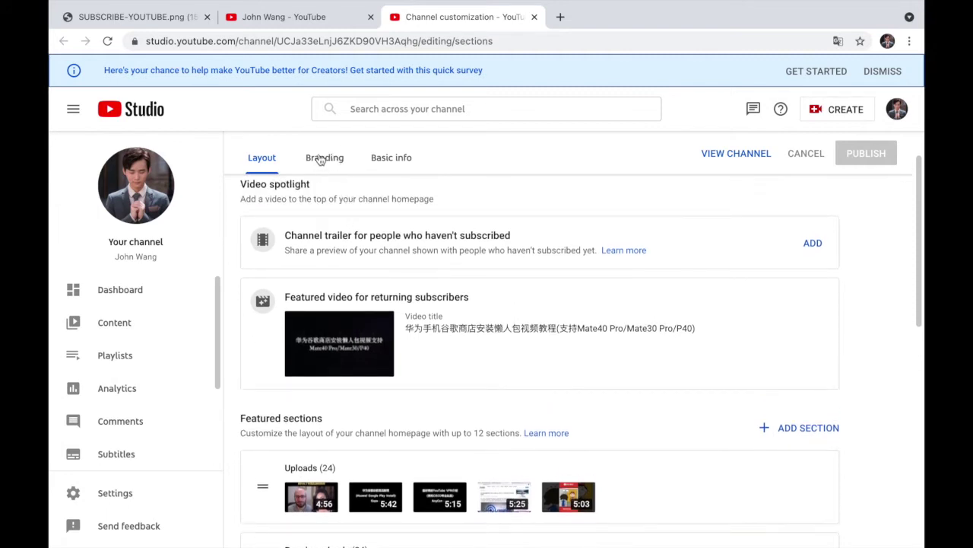
{"action": "left_click", "coordinate": [325, 160]}
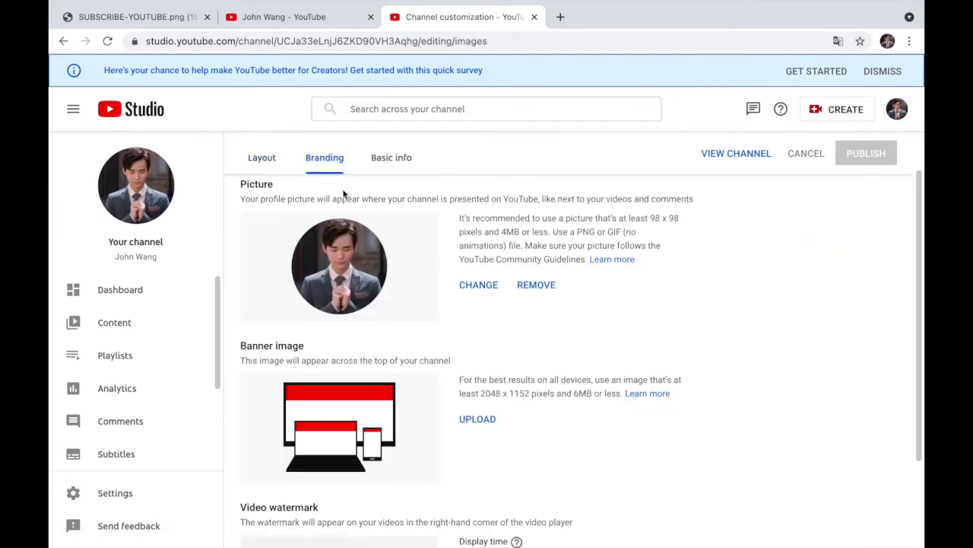
{"action": "scroll", "coordinate": [455, 346], "scroll_direction": "down", "scroll_amount": 3}
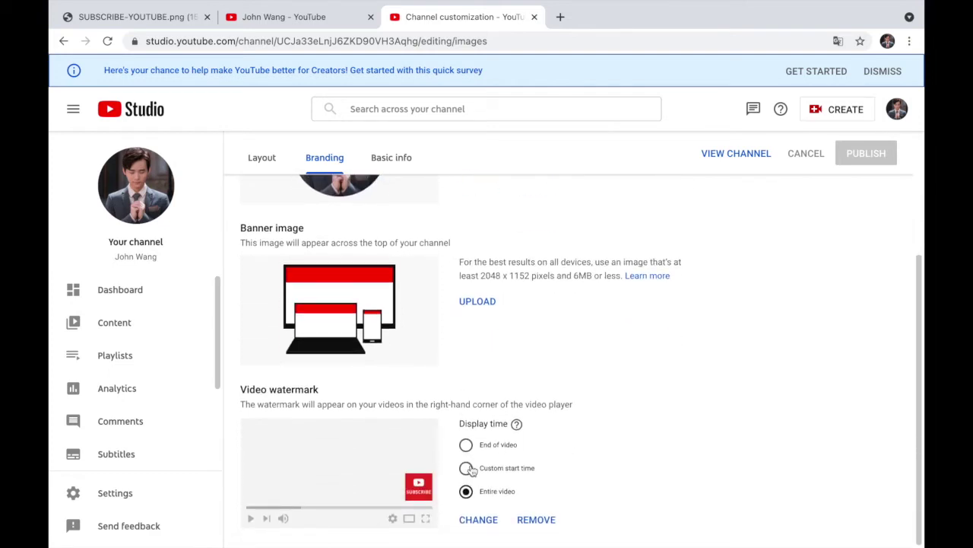
{"action": "left_click", "coordinate": [527, 521]}
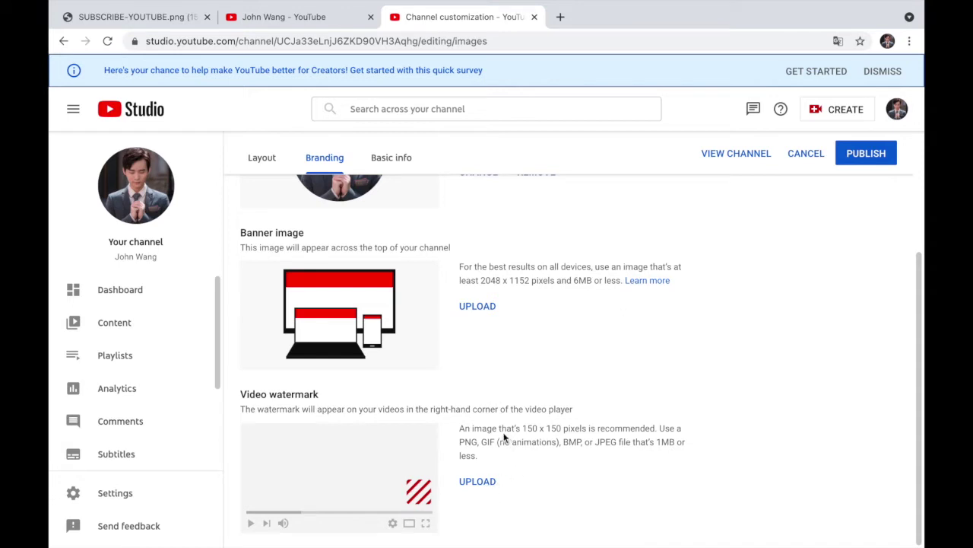
{"action": "left_click_drag", "start_coordinate": [523, 429], "coordinate": [562, 429]}
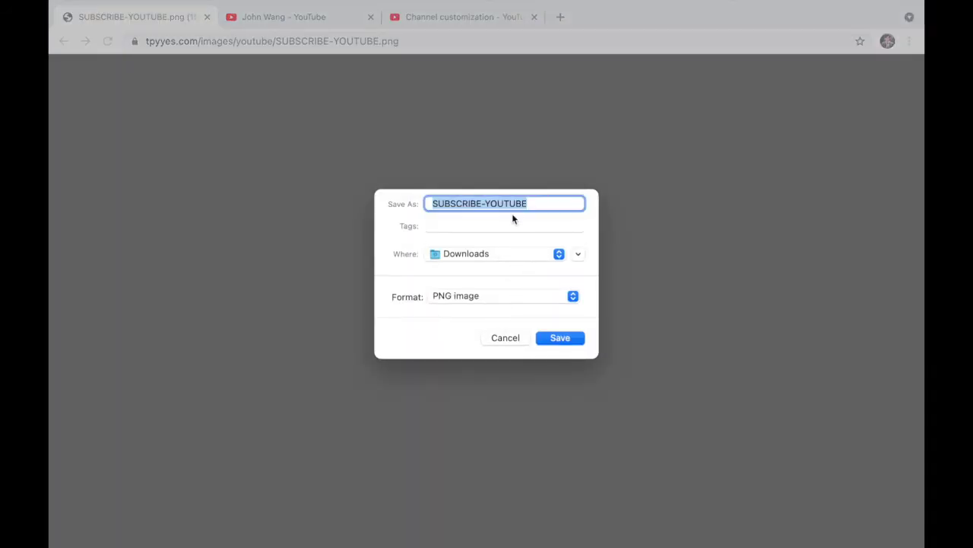
Save the red SUBSCRIBE image as SUBSCRIBE-YOUTUBE.png in Downloads and return to Channel customization.
{"action": "left_click", "coordinate": [557, 337]}
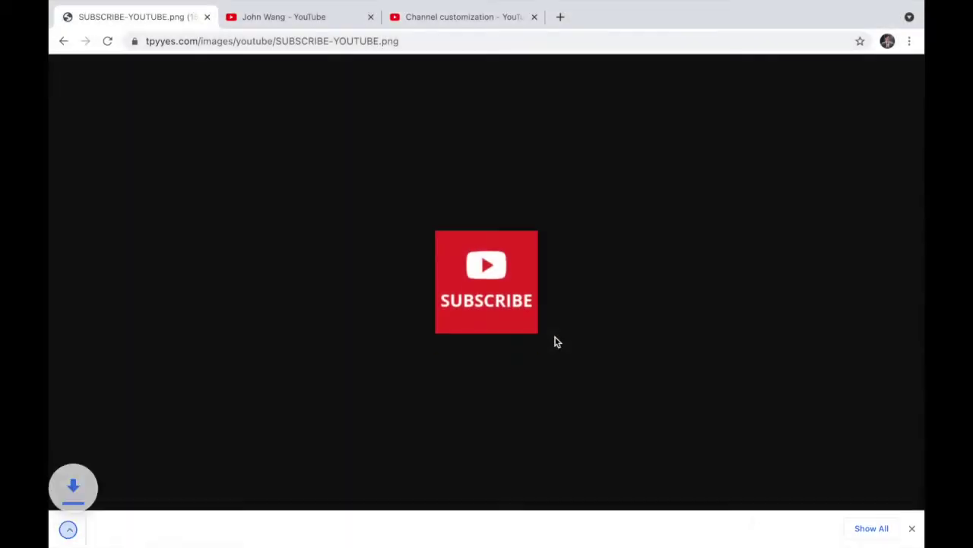
{"action": "left_click", "coordinate": [461, 18]}
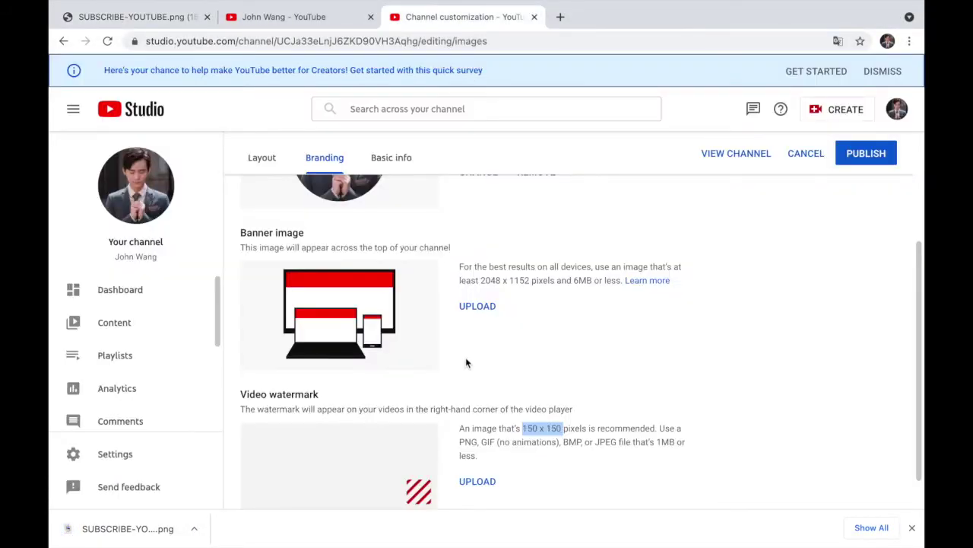
Upload SUBSCRIBE-YOUTUBE.png as the video watermark and accept it as shown.
{"action": "scroll", "coordinate": [486, 461], "scroll_direction": "down", "scroll_amount": 1}
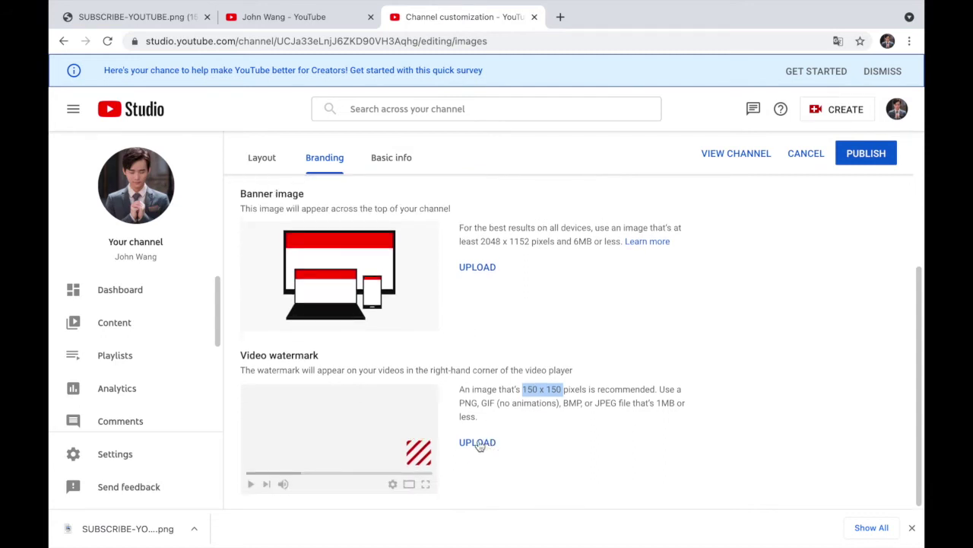
{"action": "left_click", "coordinate": [480, 445]}
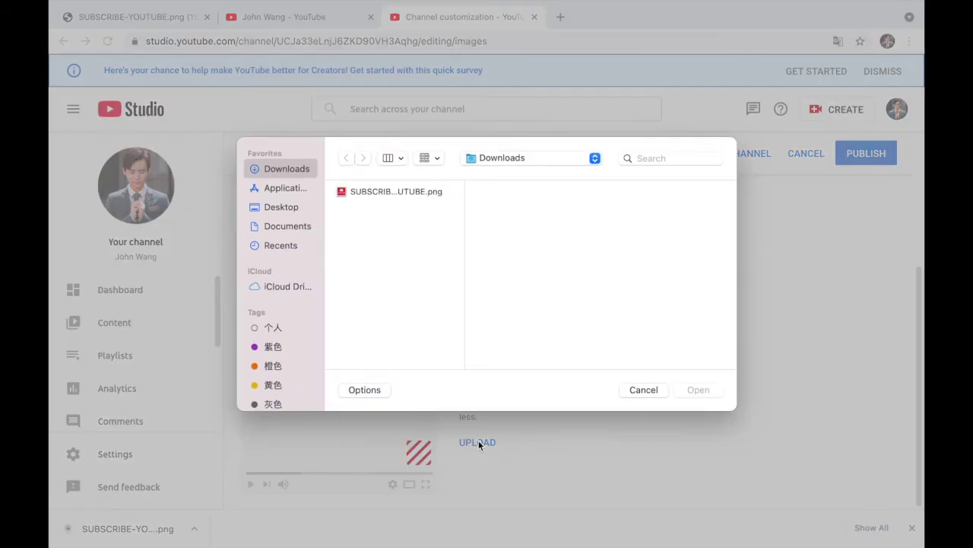
{"action": "left_click", "coordinate": [421, 197]}
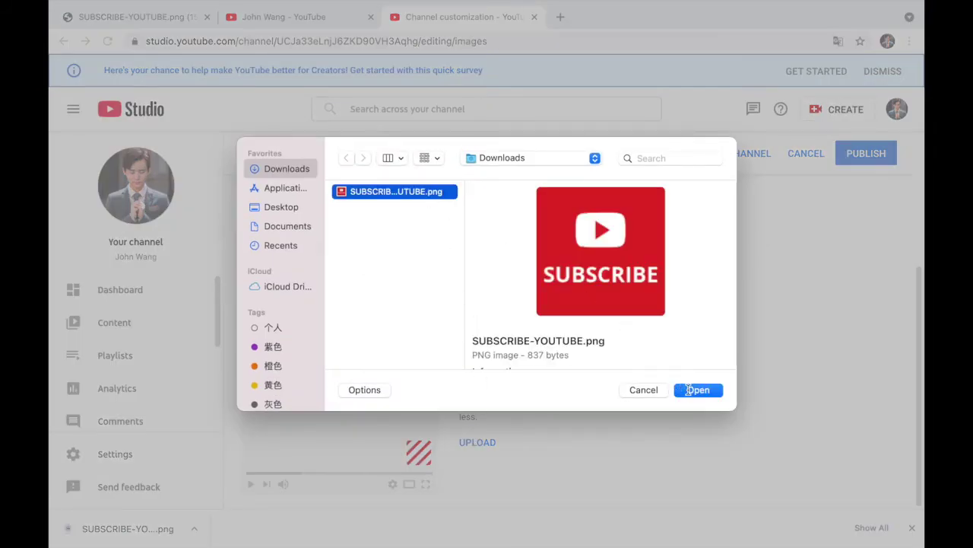
{"action": "left_click", "coordinate": [694, 390]}
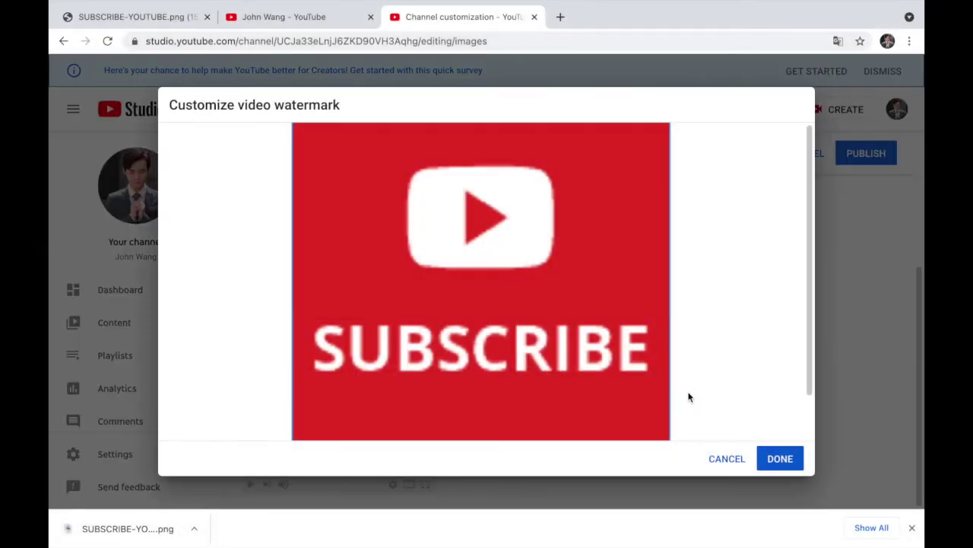
{"action": "left_click", "coordinate": [772, 456]}
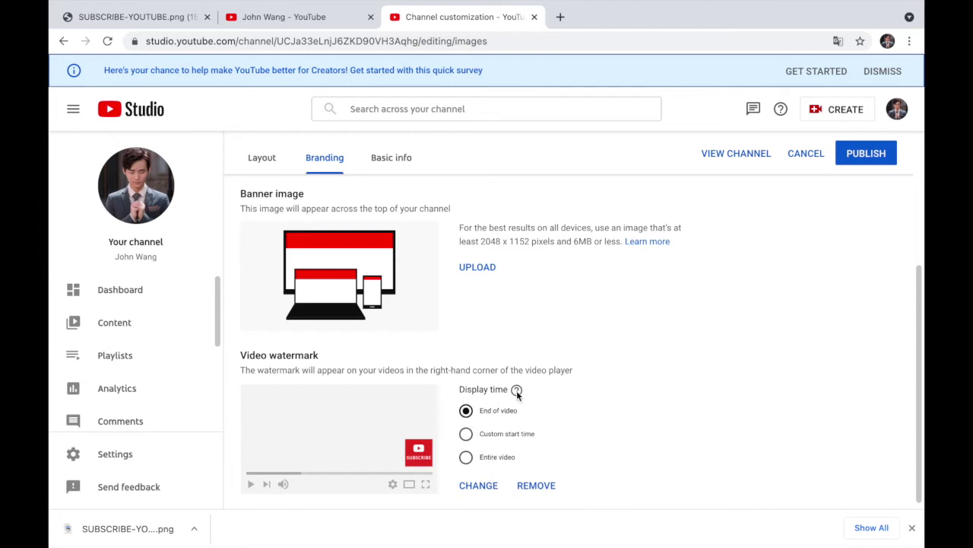
Set the watermark display time to Entire video and publish the branding changes.
{"action": "left_click", "coordinate": [466, 434]}
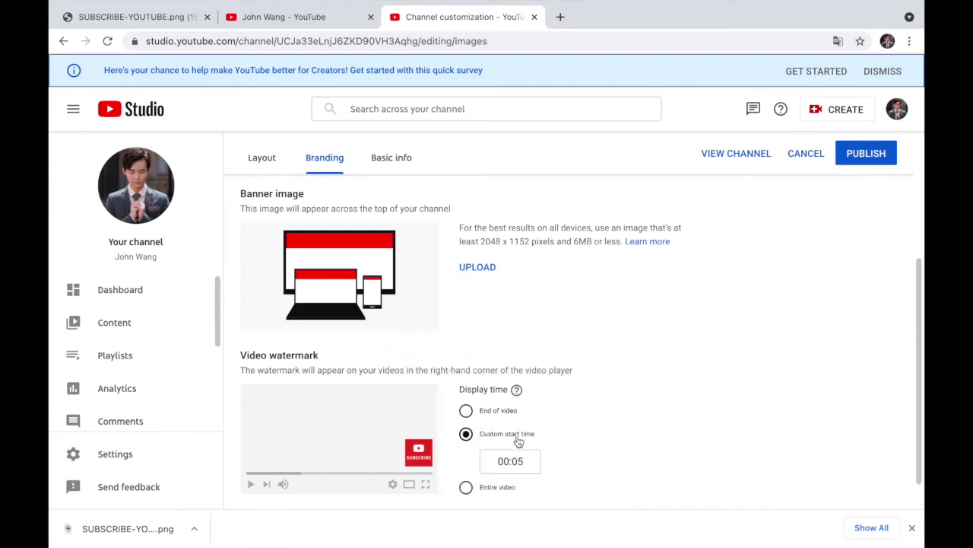
{"action": "left_click", "coordinate": [466, 488]}
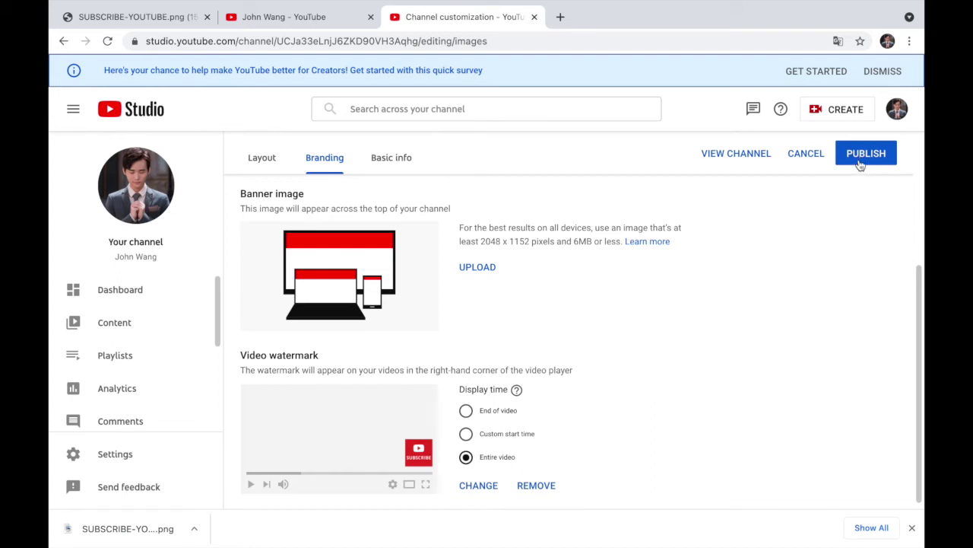
{"action": "left_click", "coordinate": [861, 163]}
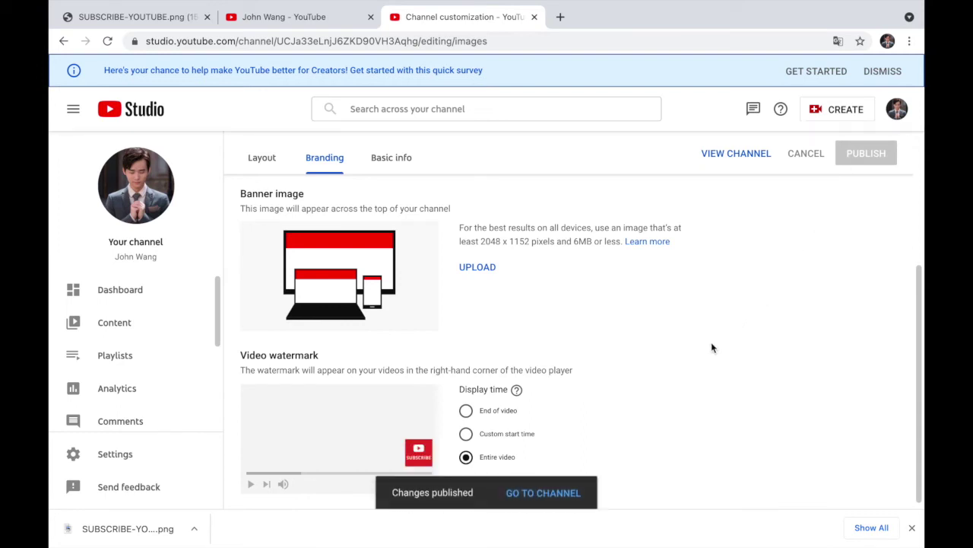
Return to the channel home page and browse the Uploads row for the Mate40 video.
{"action": "left_click", "coordinate": [300, 27]}
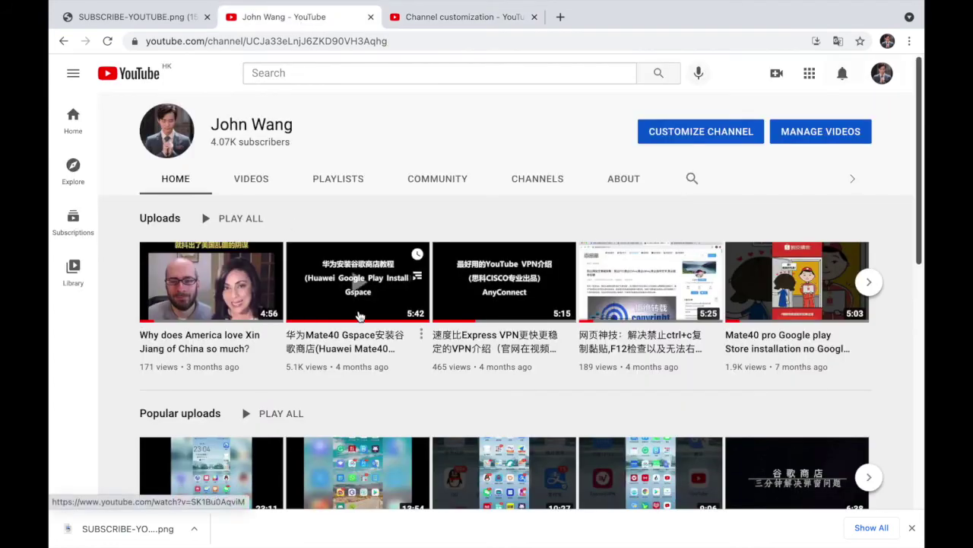
{"action": "scroll", "coordinate": [386, 346], "scroll_direction": "down", "scroll_amount": 1}
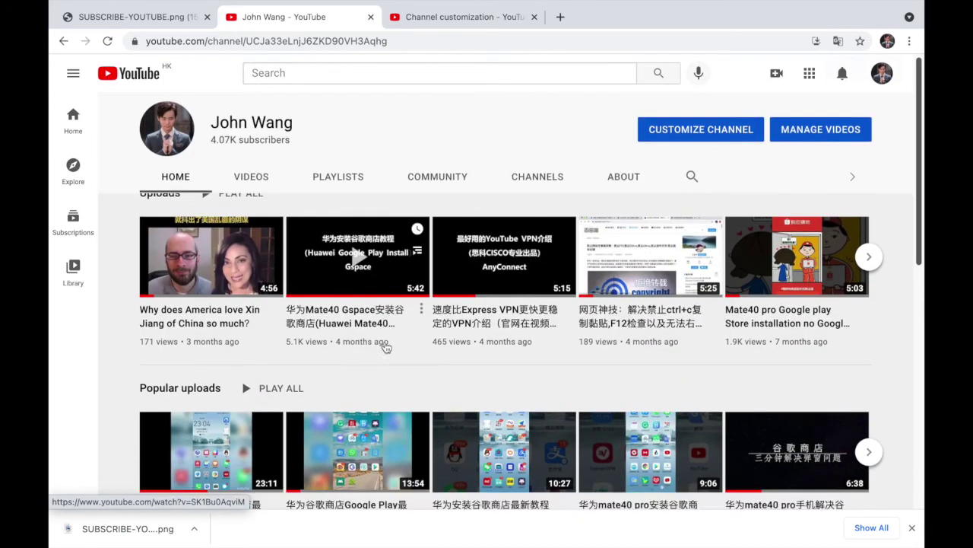
{"action": "scroll", "coordinate": [385, 346], "scroll_direction": "down", "scroll_amount": 5}
{"action": "scroll", "coordinate": [386, 346], "scroll_direction": "up", "scroll_amount": 5}
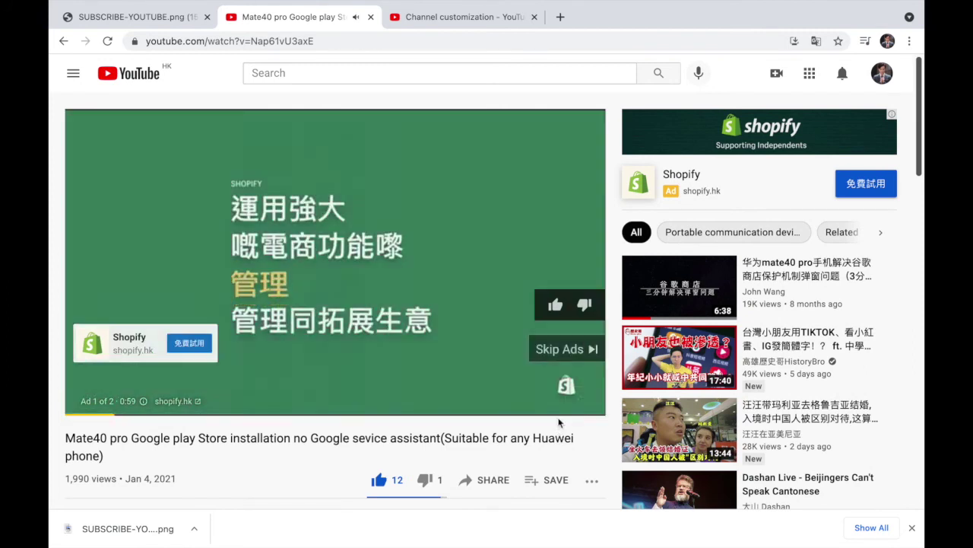
Skip the ad, pause the video, and compare the player watermark with the SUBSCRIBE image.
{"action": "left_click", "coordinate": [562, 348]}
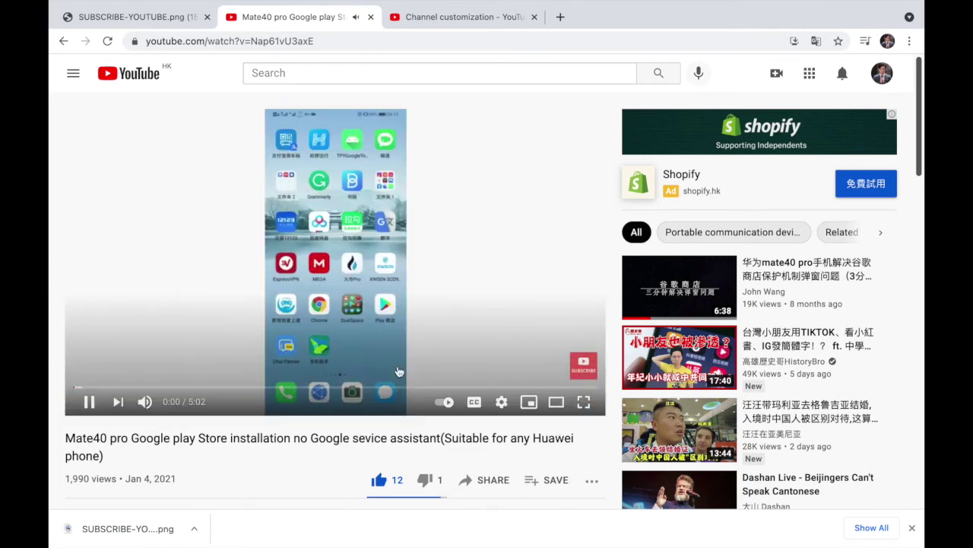
{"action": "left_click", "coordinate": [89, 402]}
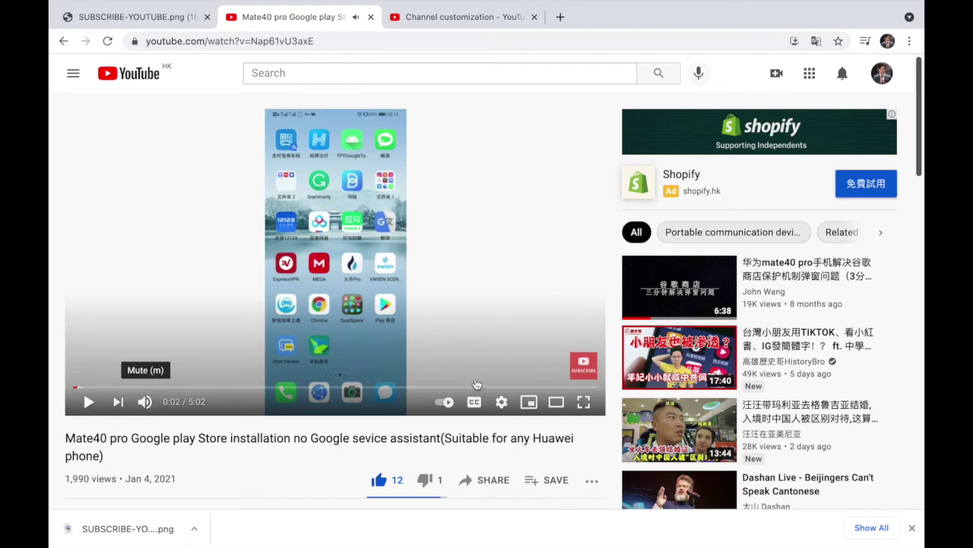
{"action": "mouse_move", "coordinate": [584, 365]}
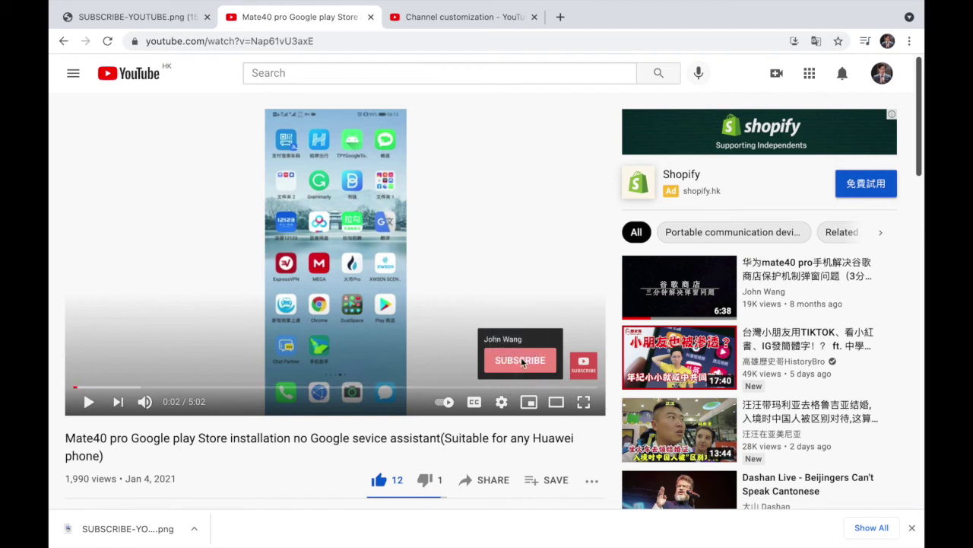
{"action": "scroll", "coordinate": [456, 358], "scroll_direction": "down", "scroll_amount": 2}
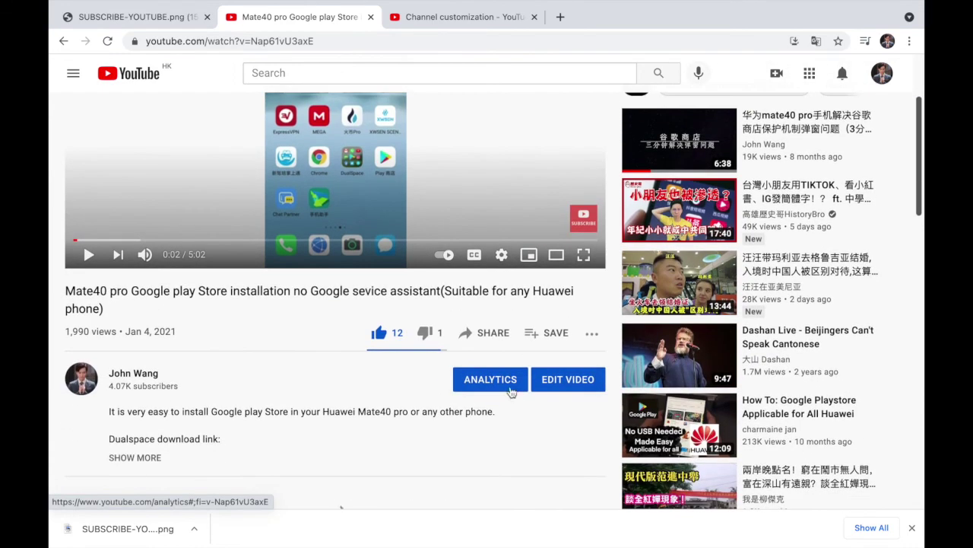
{"action": "left_click", "coordinate": [140, 21]}
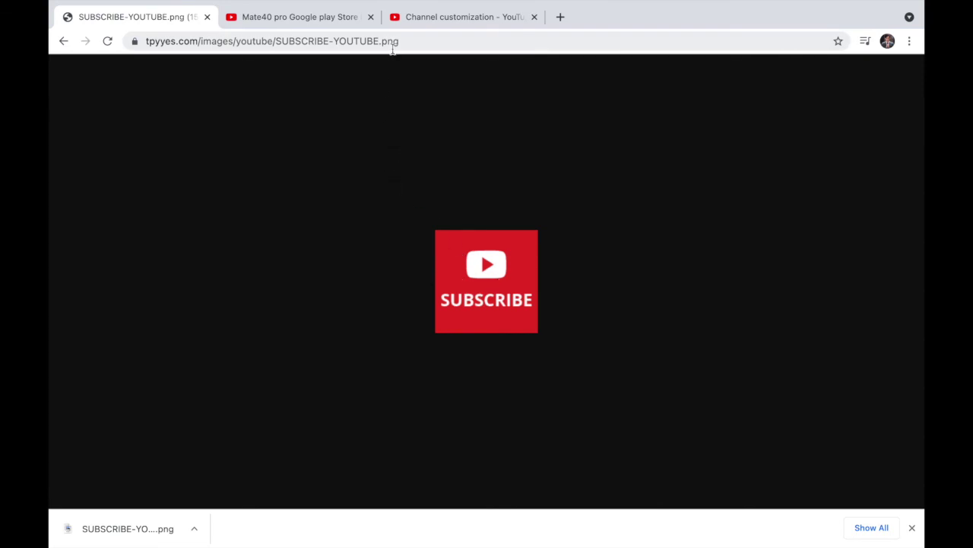
{"action": "left_click", "coordinate": [332, 25]}
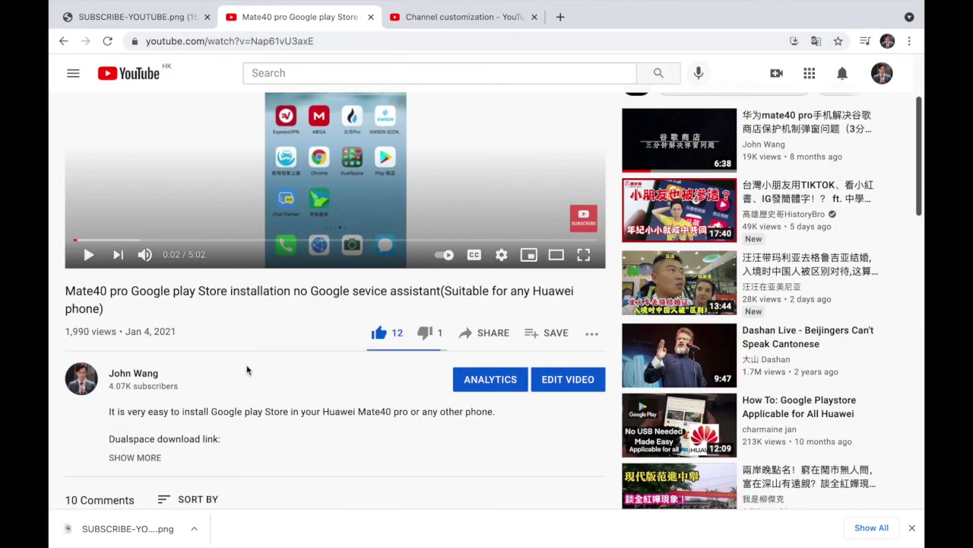
Expand the Mate40 video's full description with SHOW MORE and scroll back to the player.
{"action": "scroll", "coordinate": [252, 432], "scroll_direction": "down", "scroll_amount": 3}
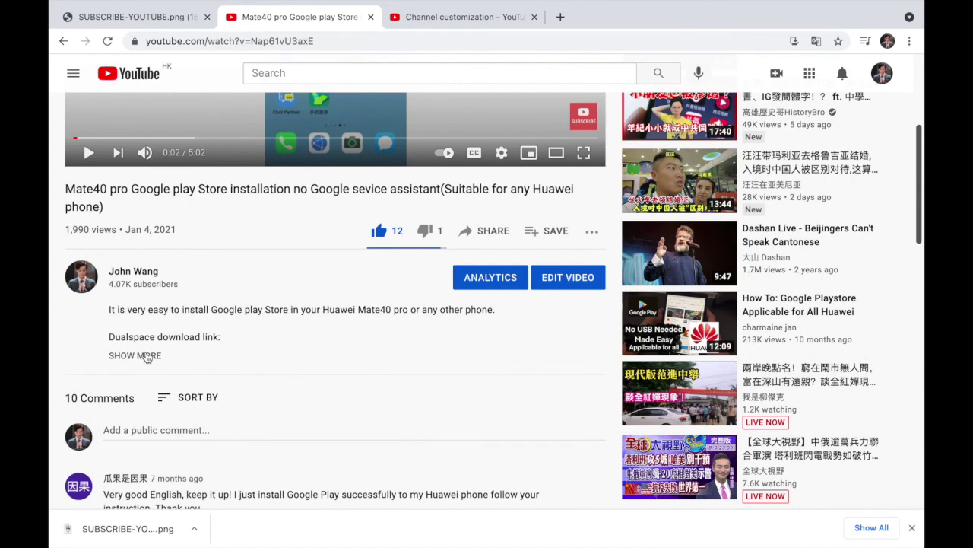
{"action": "left_click", "coordinate": [147, 354]}
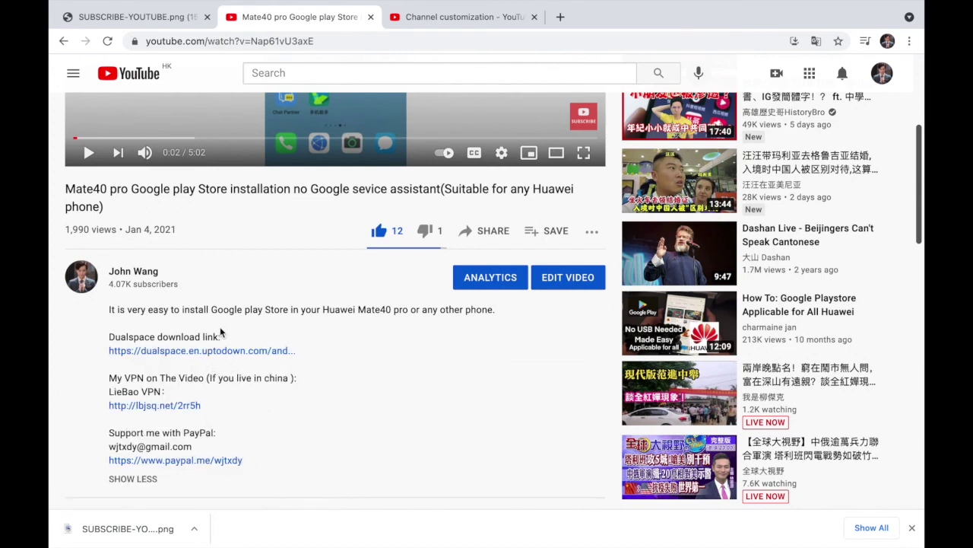
{"action": "scroll", "coordinate": [236, 367], "scroll_direction": "up", "scroll_amount": 2}
{"action": "scroll", "coordinate": [236, 368], "scroll_direction": "up", "scroll_amount": 2}
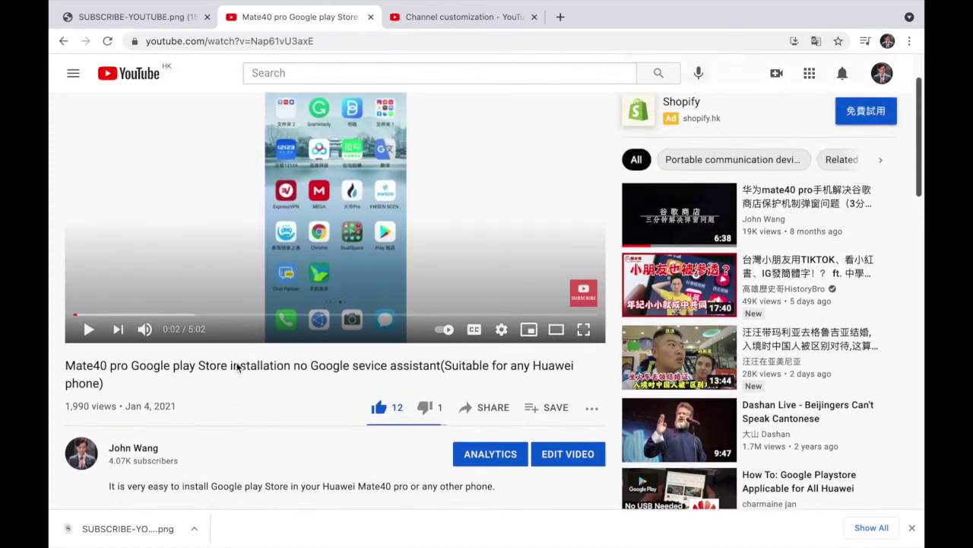
{"action": "scroll", "coordinate": [236, 367], "scroll_direction": "up", "scroll_amount": 1}
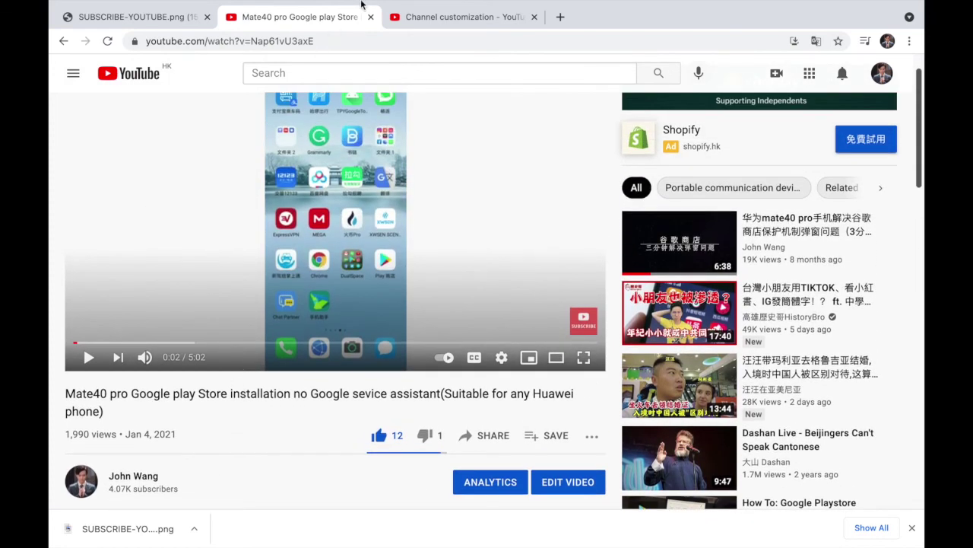